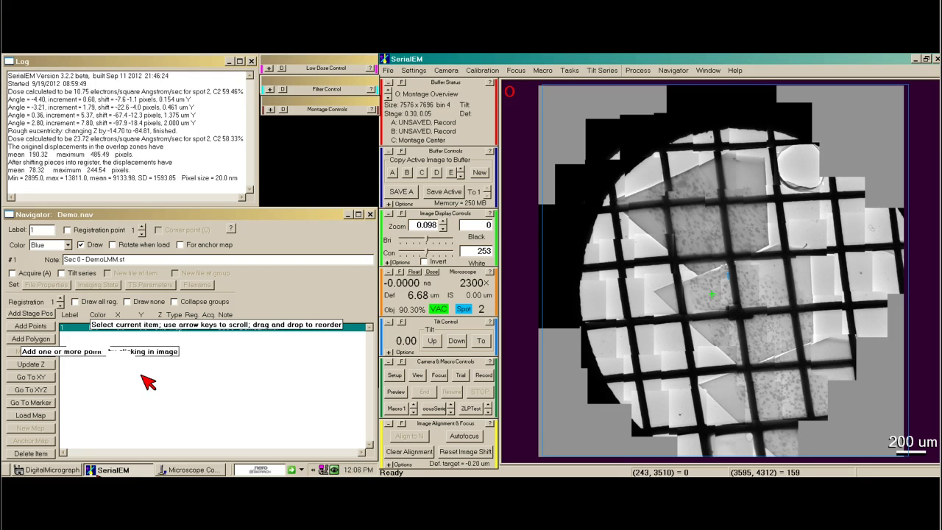
Load the grid montage map with 'Rotate when load' enabled and zoom onto one grid square.
click(125, 245)
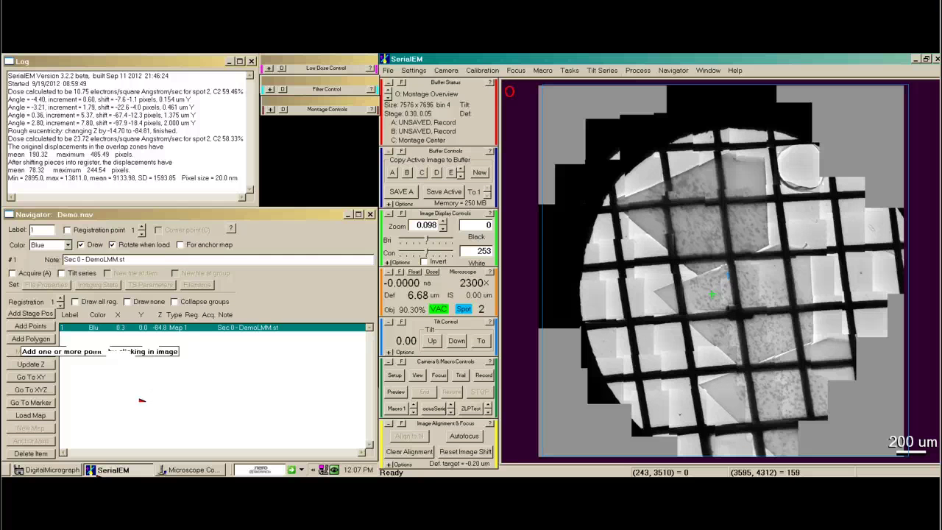
click(52, 415)
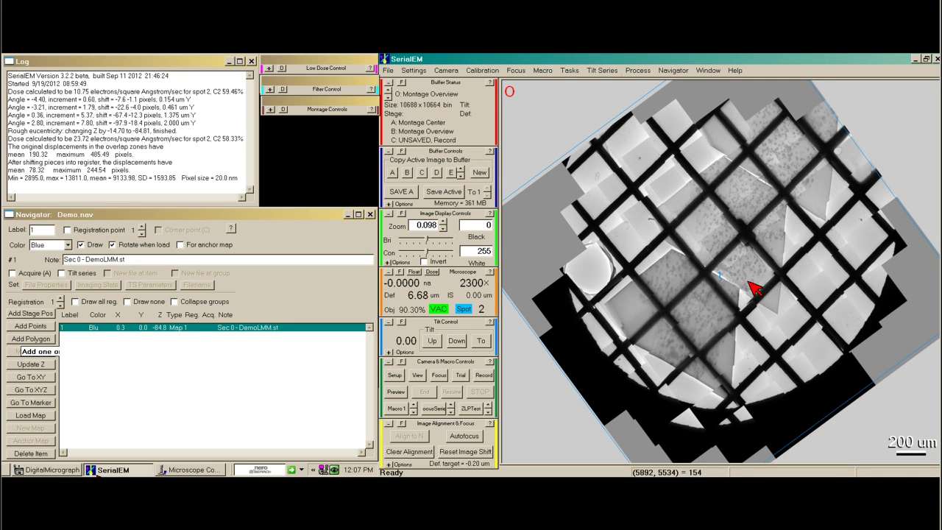
scroll(756, 290, up, 2)
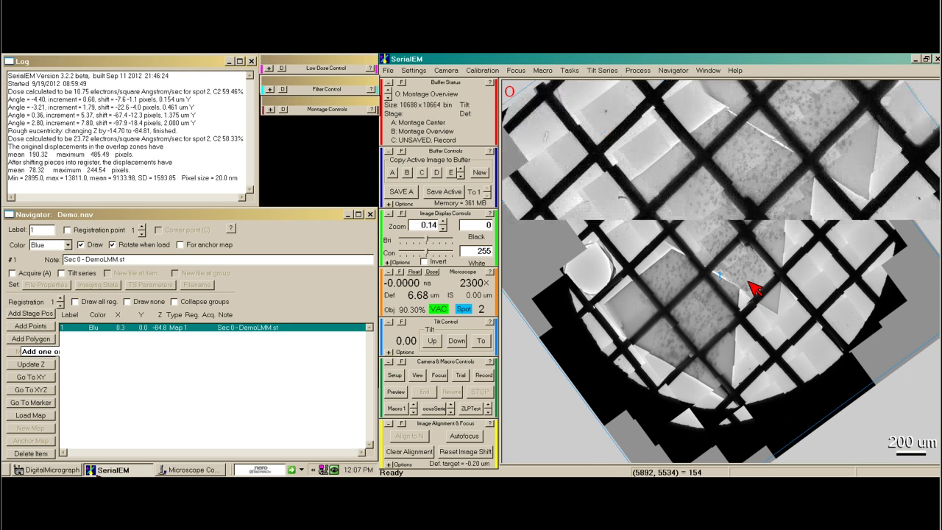
scroll(782, 273, up, 3)
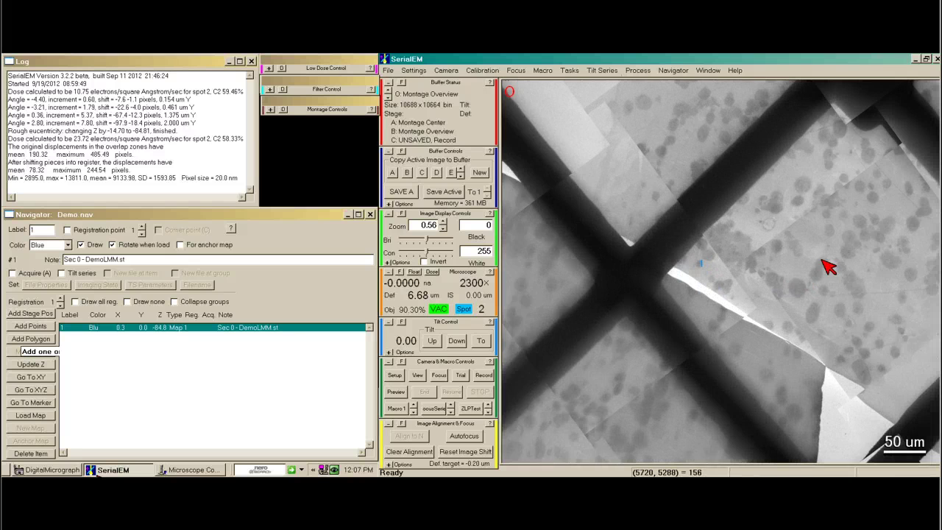
drag(829, 268, 705, 238)
scroll(705, 238, down, 1)
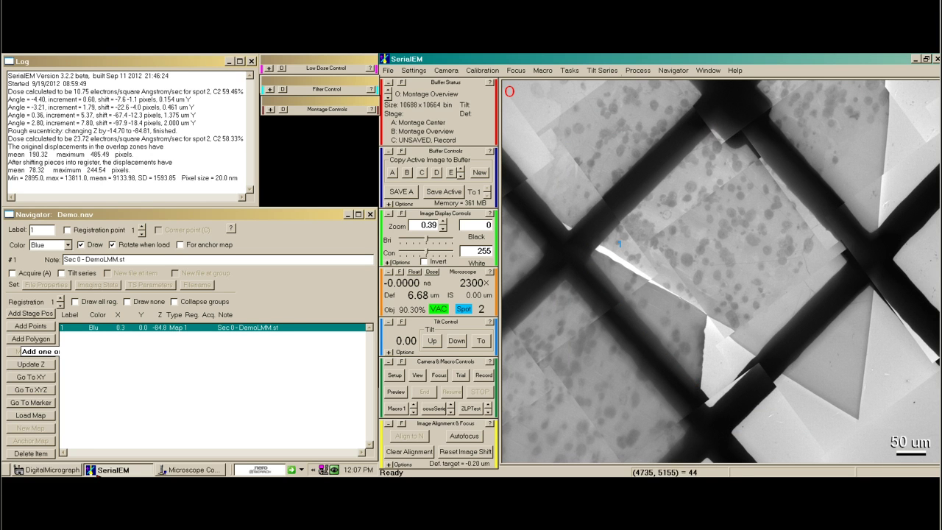
Outline the centred grid square as green polygon Poly 1 in the Navigator.
click(49, 341)
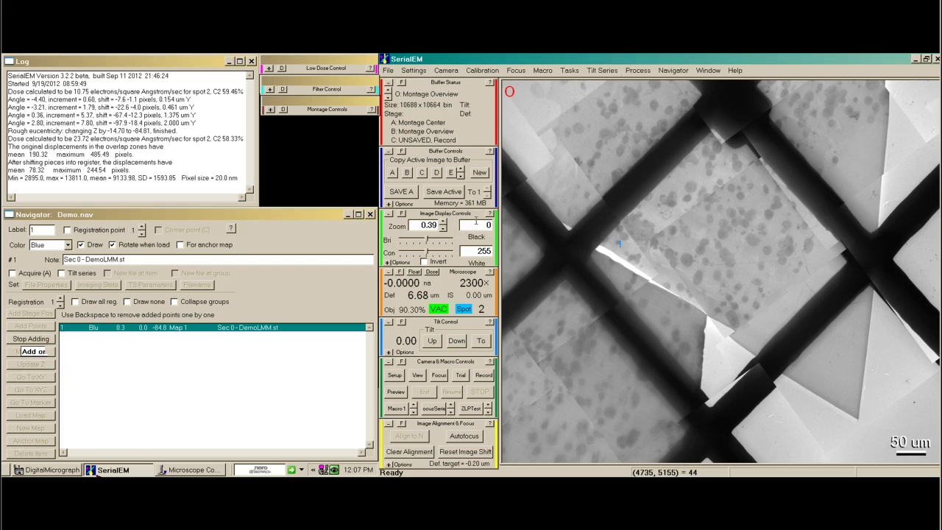
click(732, 161)
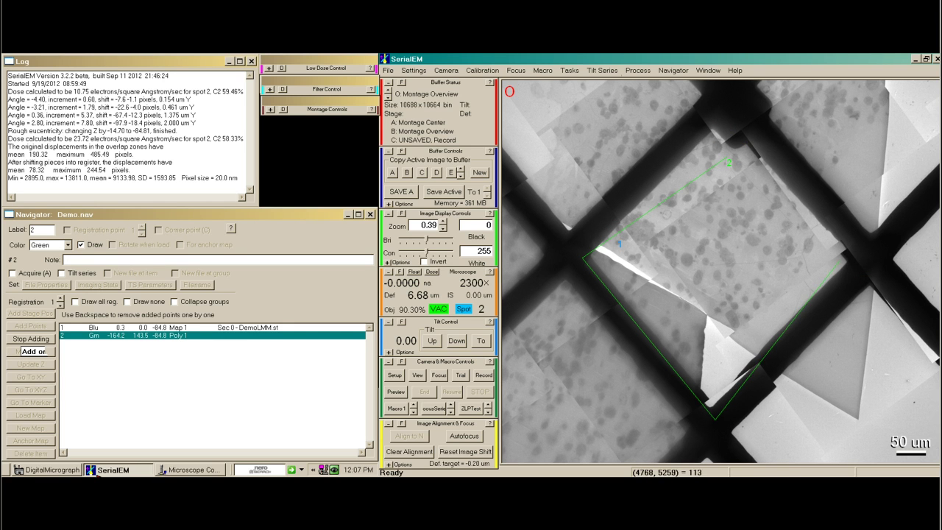
click(38, 339)
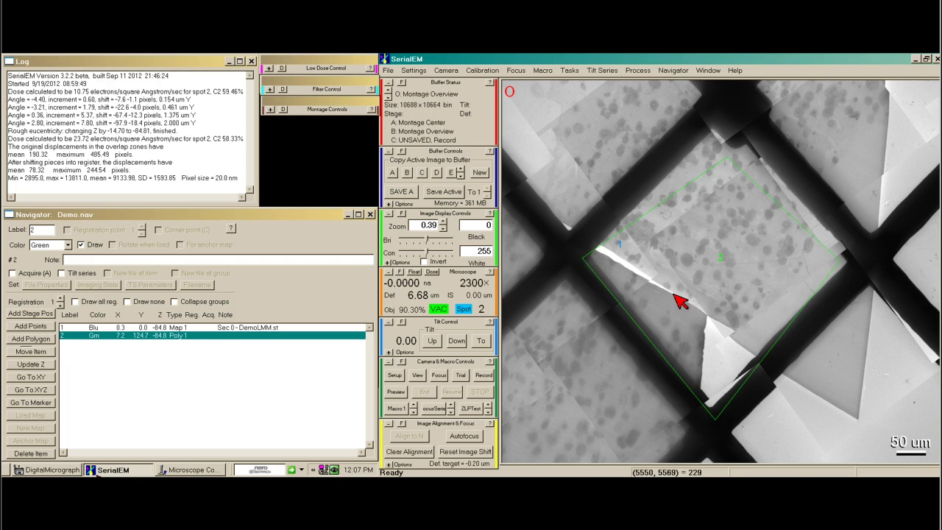
Move the stage to the polygon centre, take a Trial image, and run Tasks > Eucentricity.
click(711, 254)
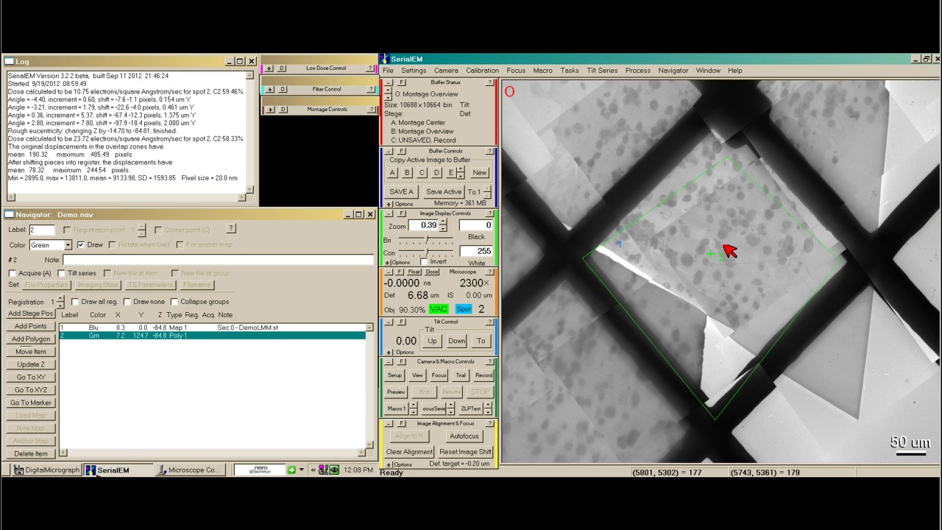
click(44, 405)
click(461, 375)
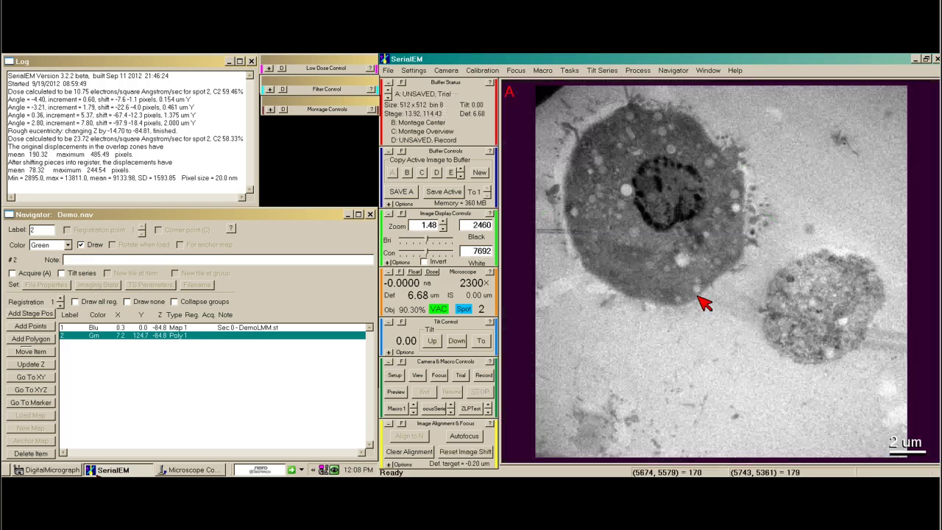
click(571, 70)
click(611, 142)
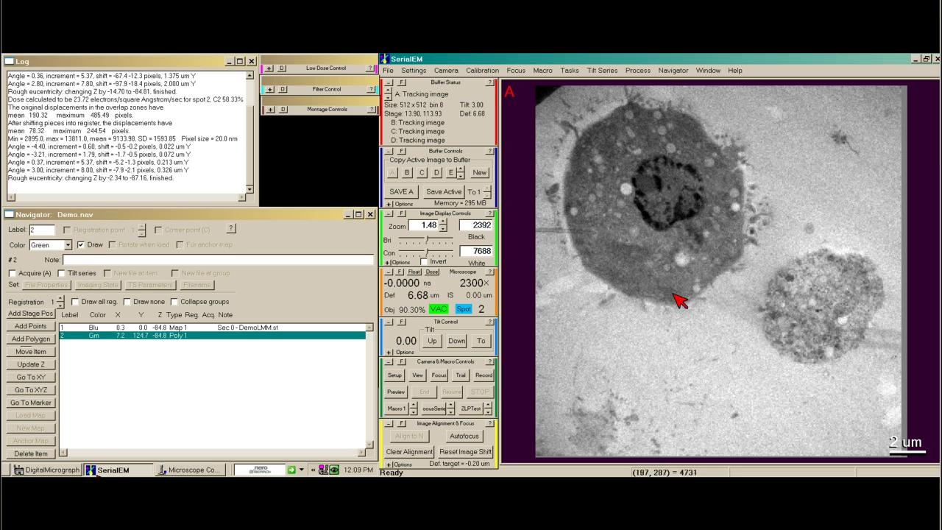
Acquire two 2300x Record images of the two cells at the polygon centre.
click(485, 376)
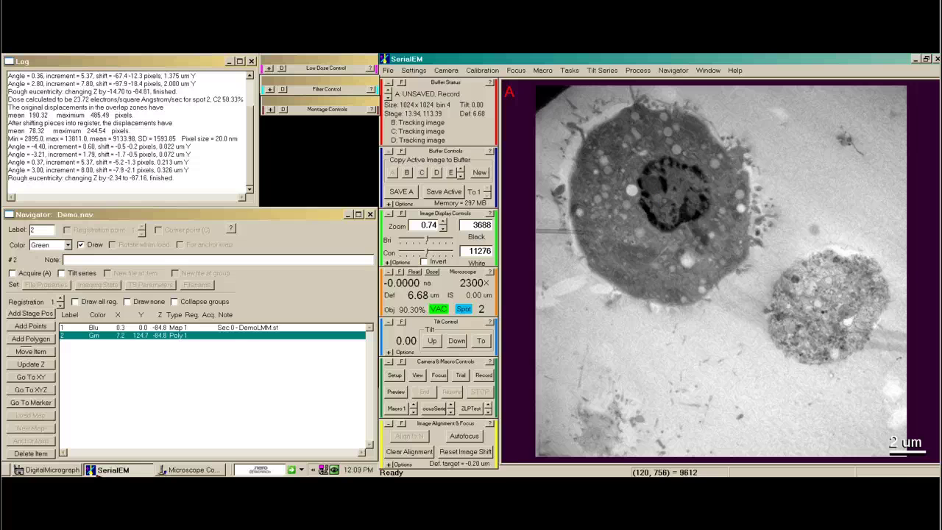
click(484, 376)
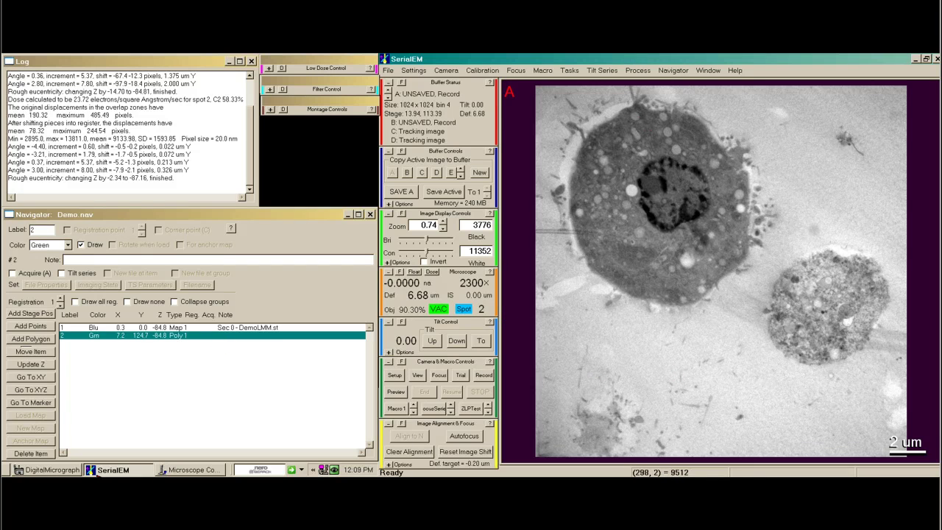
click(674, 70)
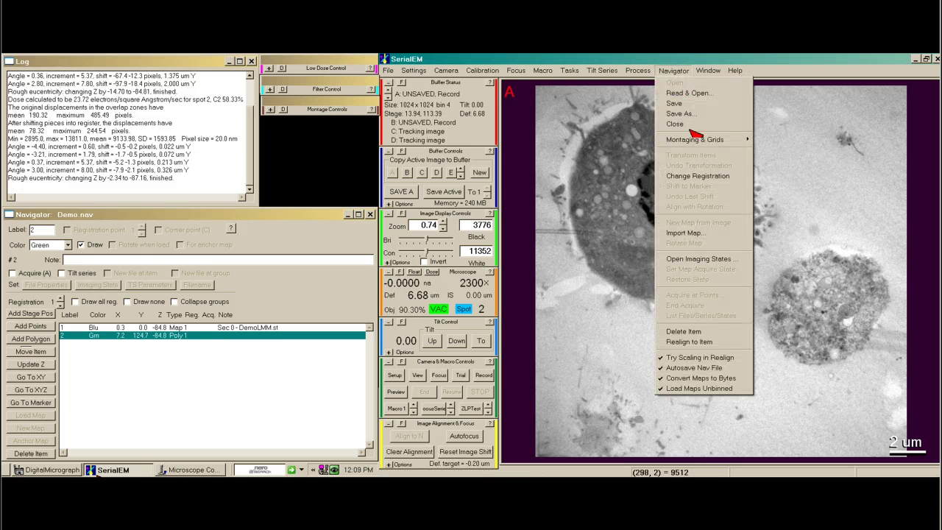
Review the Setup Polygon Montage dialog for Poly 1 and cancel without applying.
mouse_move(698, 144)
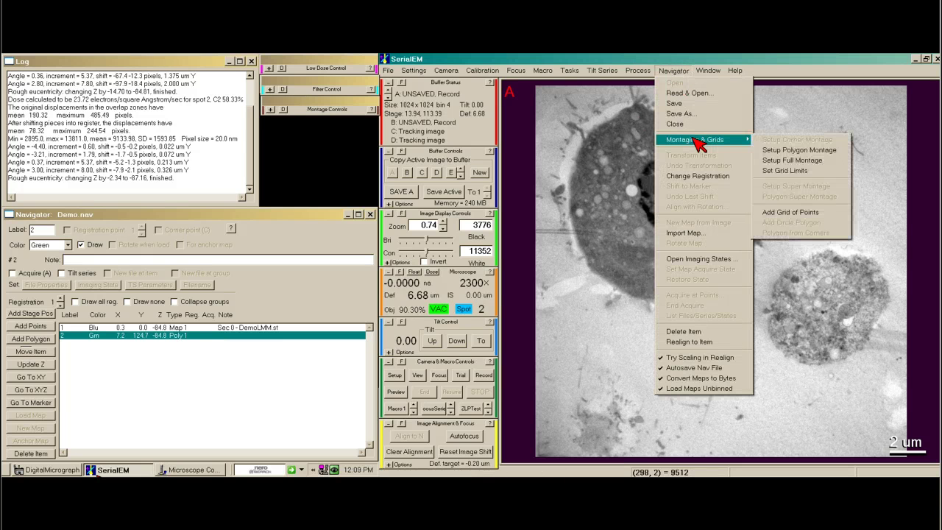
click(794, 153)
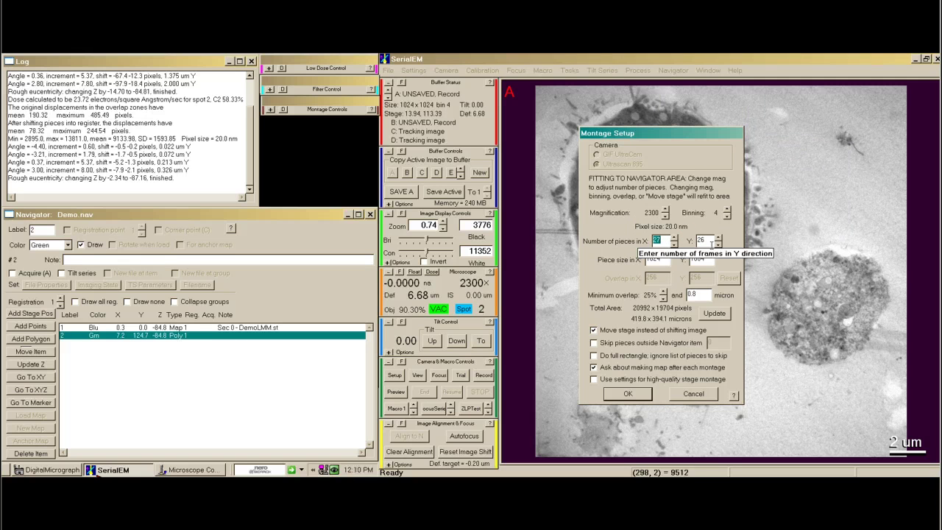
click(705, 394)
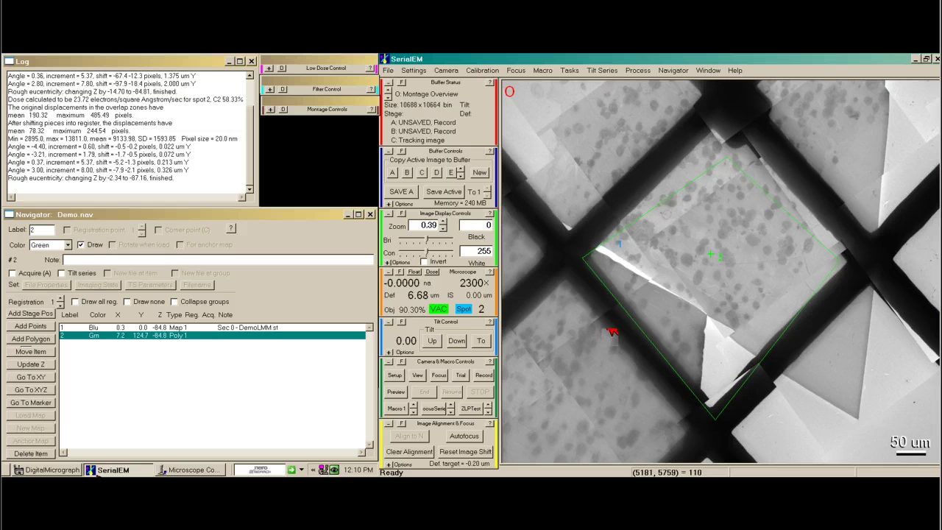
Draw a smaller polygon as item 3 inside the central grid square and move the stage to its centre.
drag(610, 337, 714, 168)
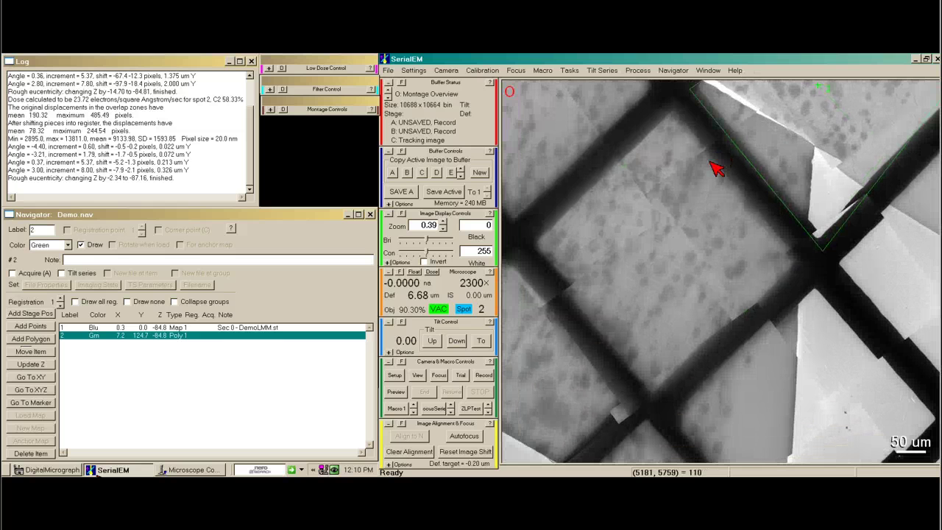
click(31, 339)
click(609, 260)
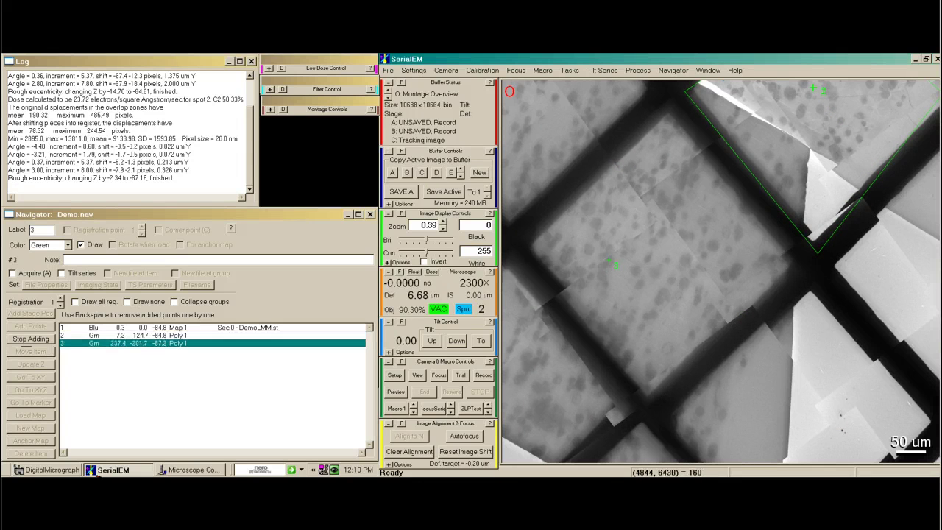
click(652, 310)
click(732, 269)
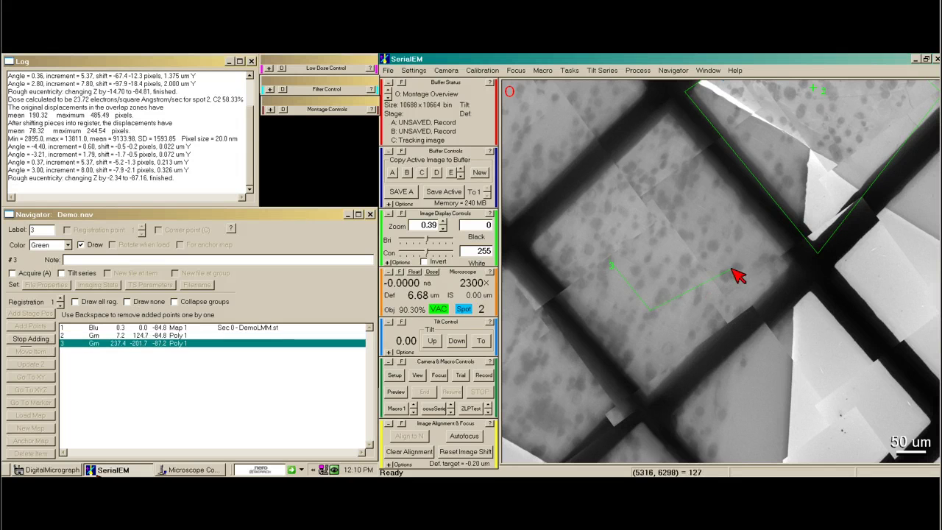
click(674, 193)
click(597, 236)
click(33, 340)
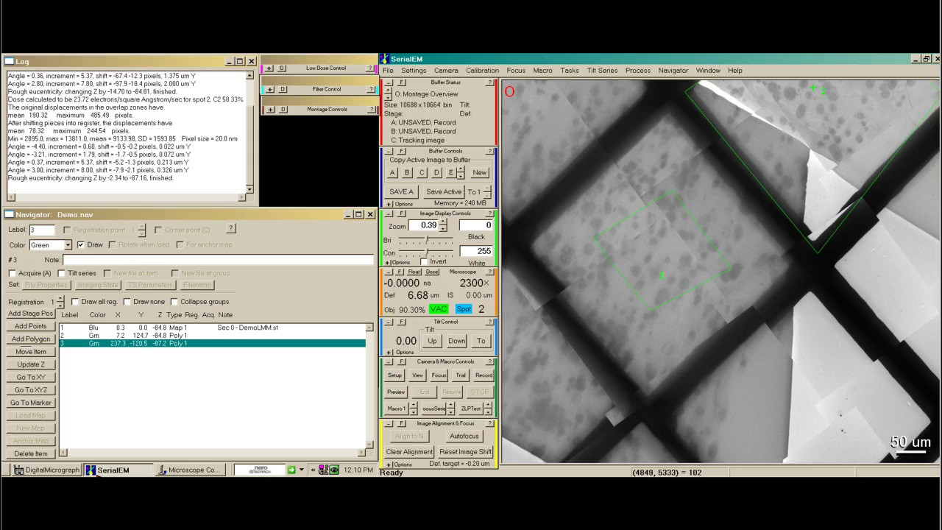
click(657, 254)
click(49, 402)
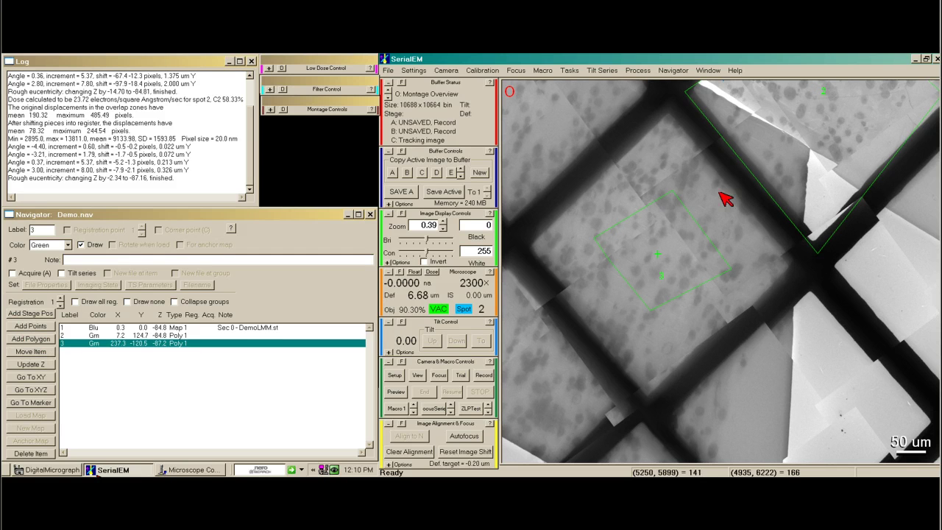
Record an image, then set up a polygon montage for item 3 saved as DemoMMM.st.
click(484, 377)
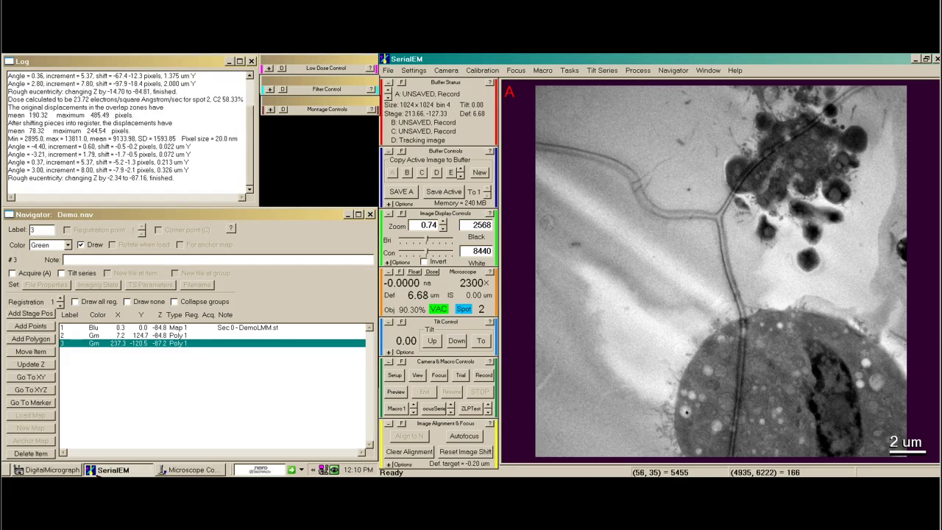
click(673, 71)
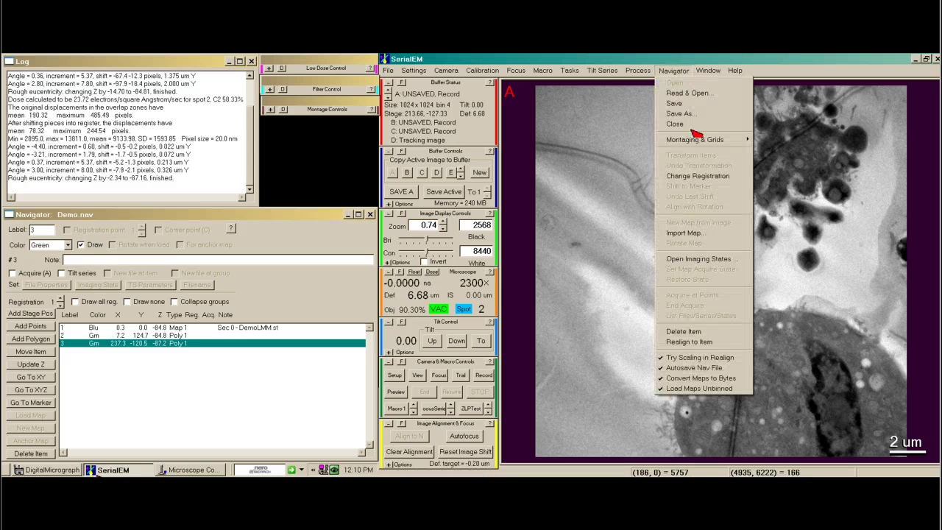
mouse_move(696, 140)
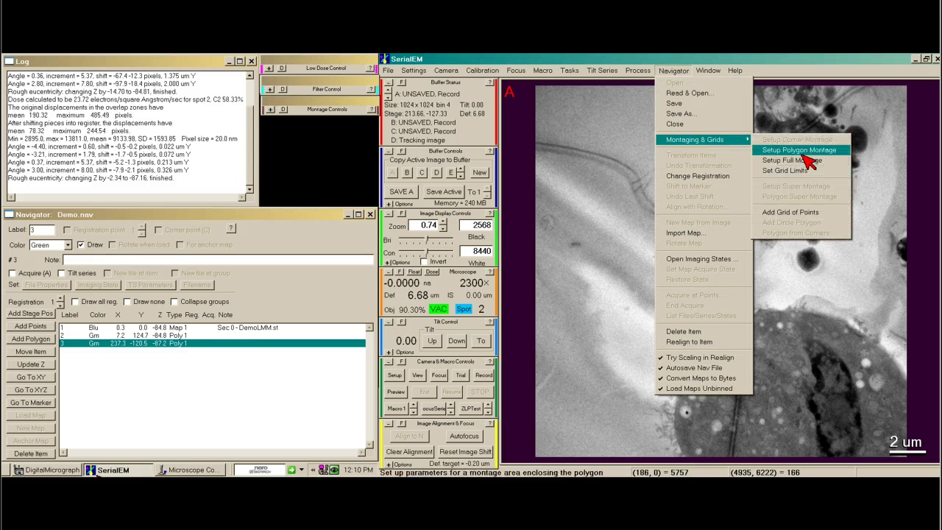
click(798, 151)
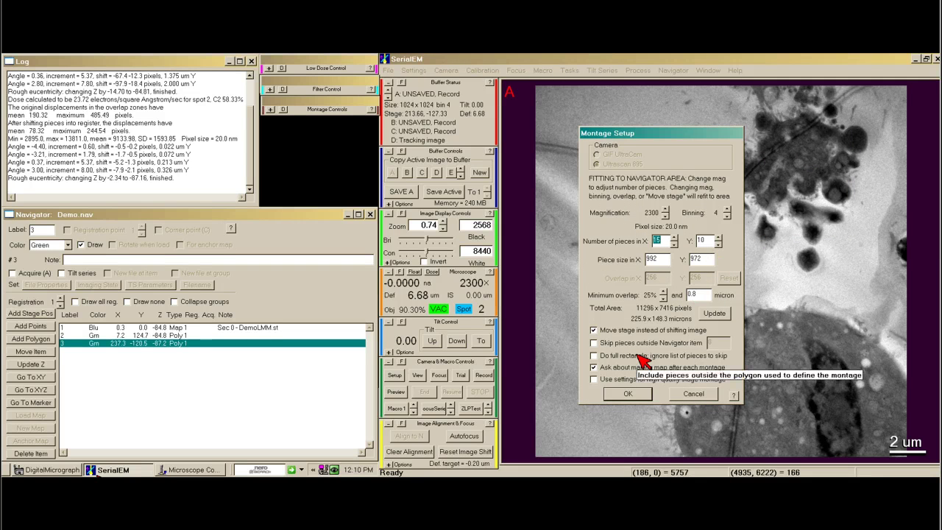
click(645, 395)
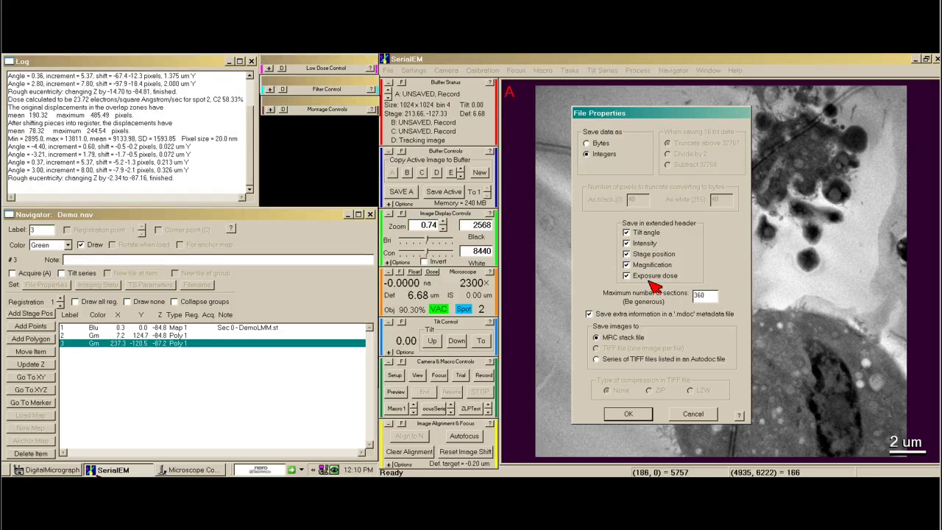
click(632, 414)
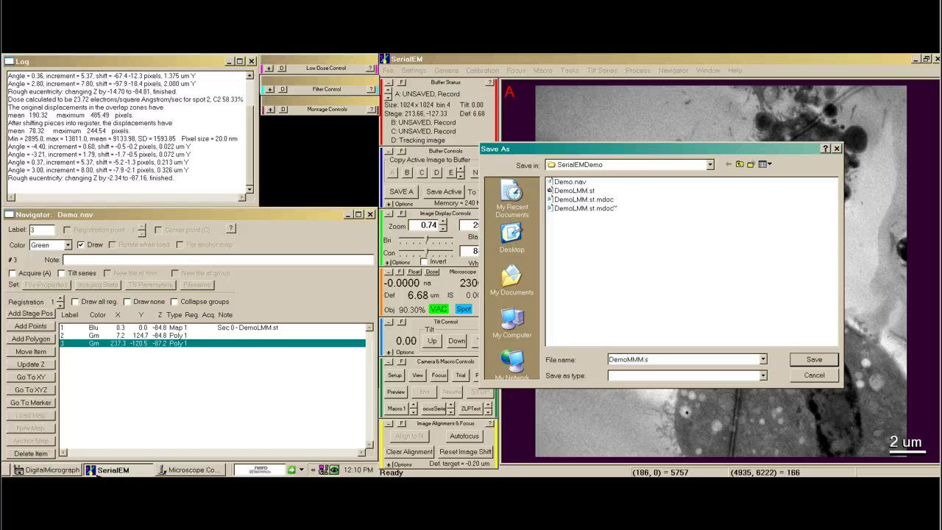
key(Return)
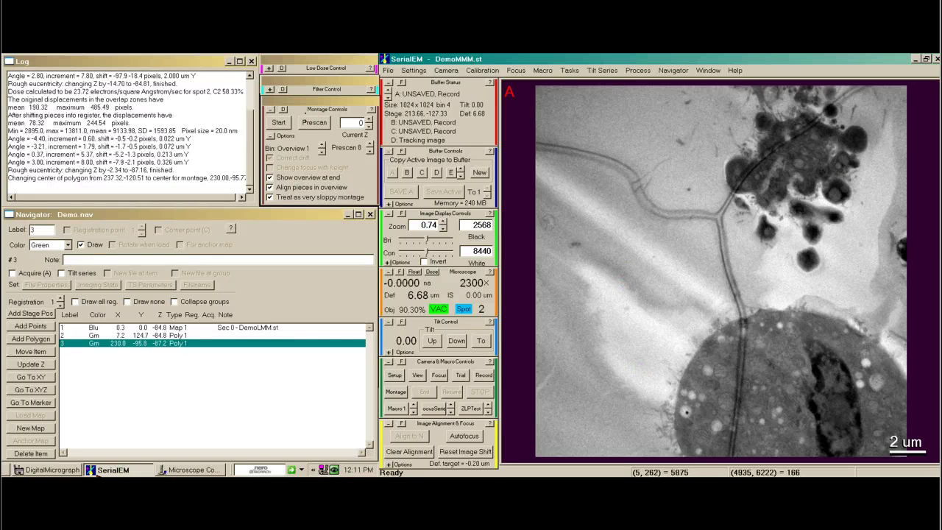
Acquire the 109-piece DemoMMM.st montage and add it as Navigator map item 4.
click(282, 123)
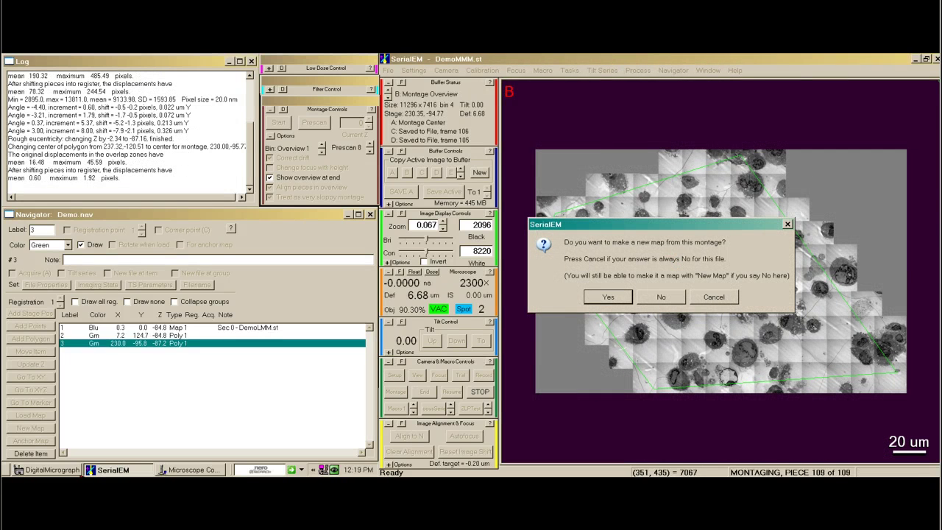
click(608, 297)
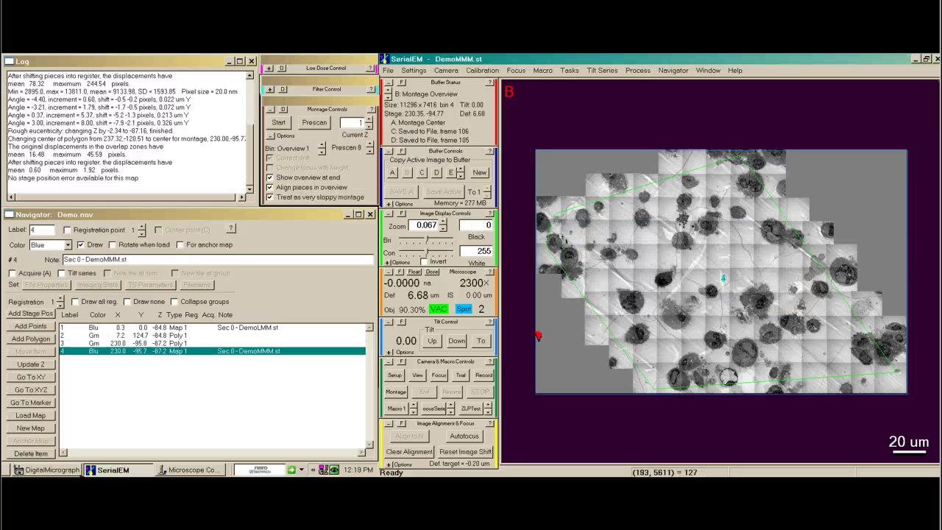
Close the DemoMMM.st montage file and change an option in the Navigator menu.
click(390, 71)
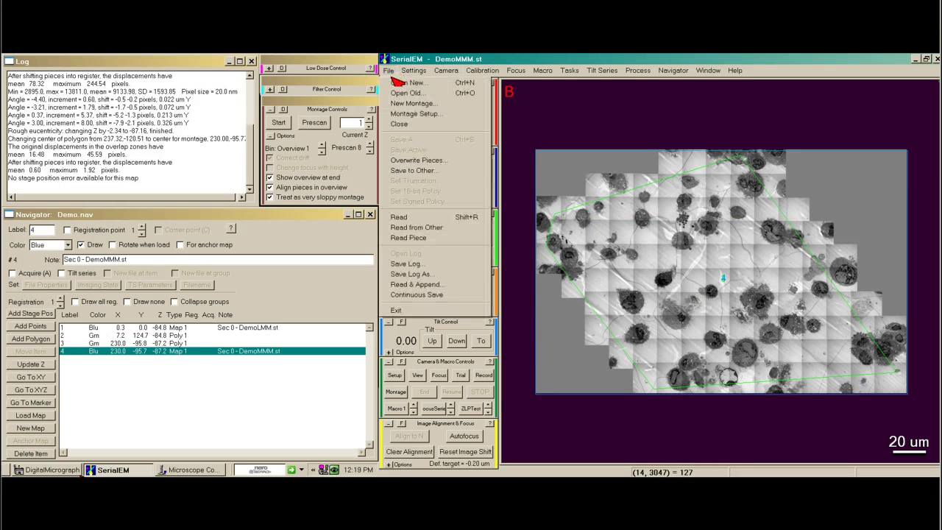
click(410, 129)
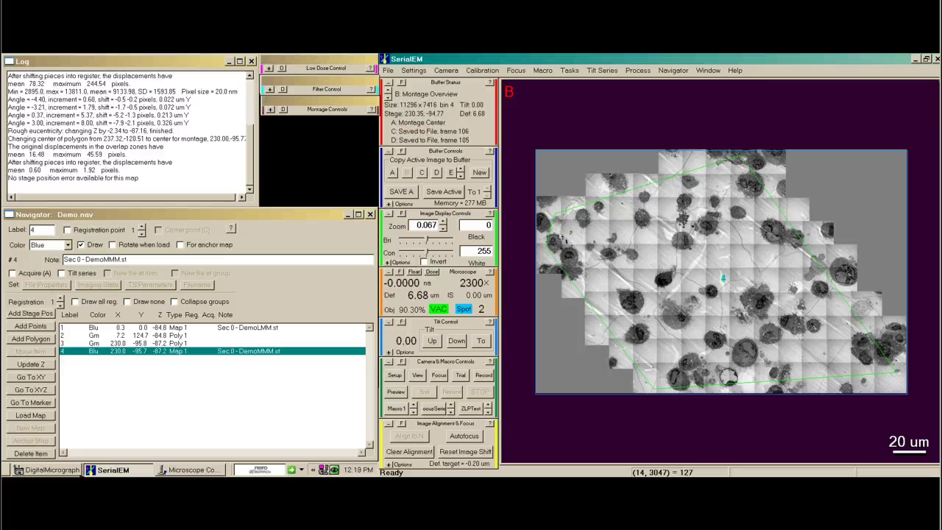
click(674, 71)
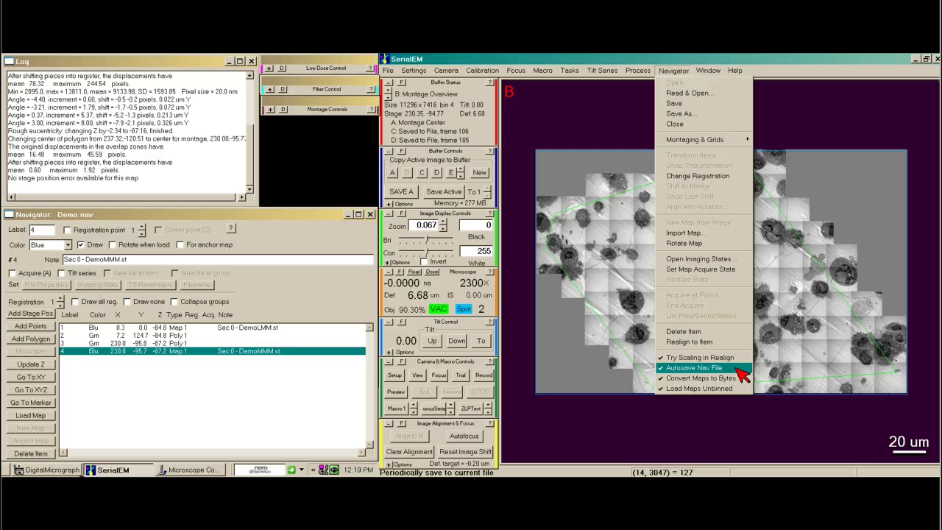
click(740, 359)
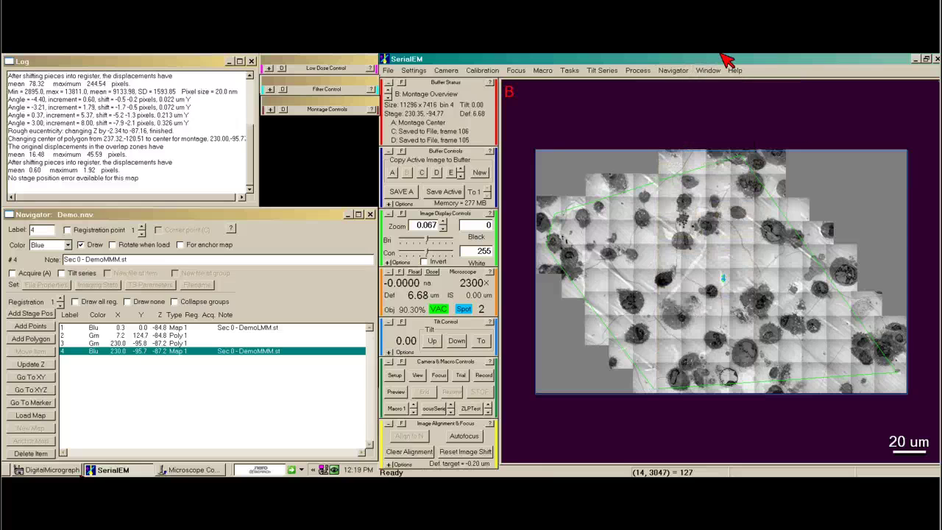
Zoom into montage map item 4 so individual cells are clearly visible.
click(283, 224)
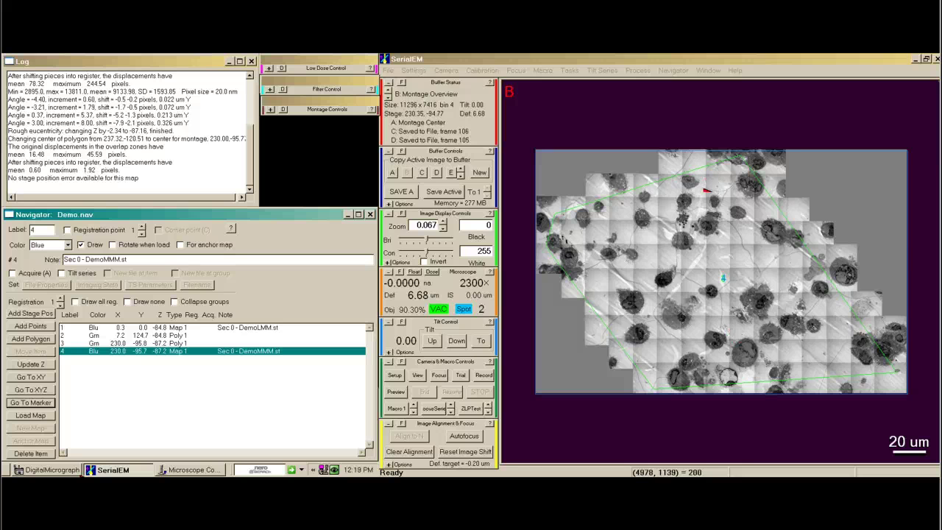
click(703, 60)
scroll(703, 315, up, 2)
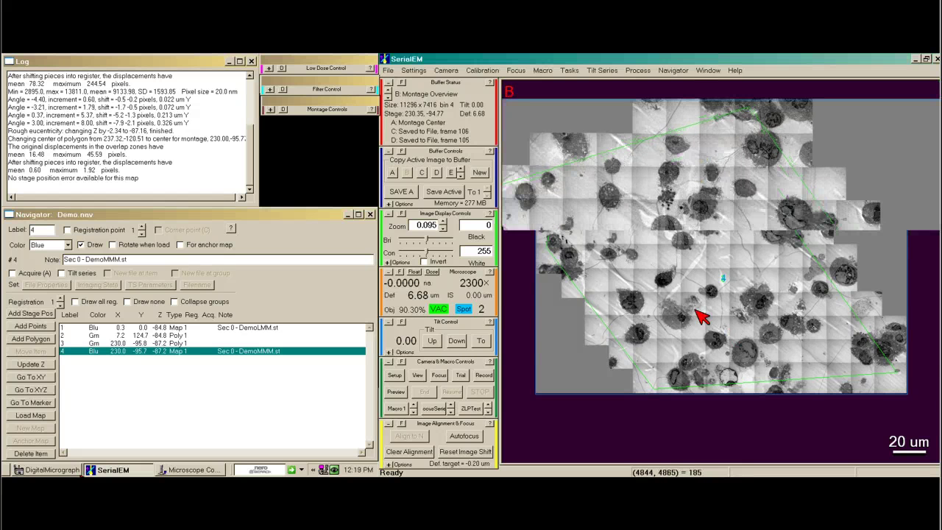
scroll(709, 255, up, 1)
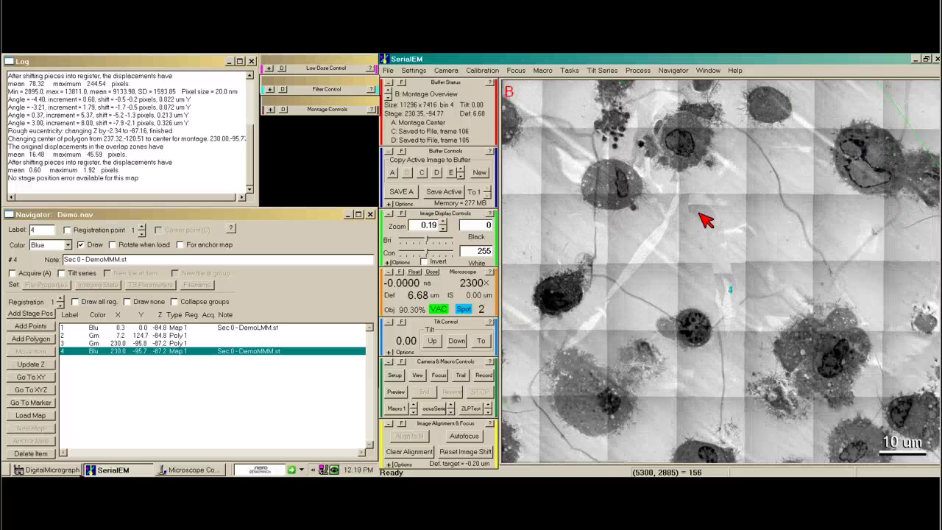